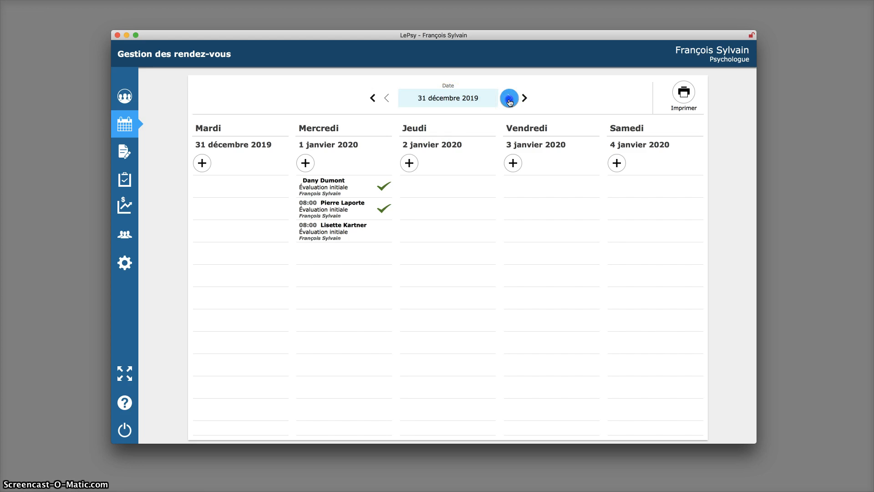
- Browse the appointment calendar day by day, and go back by week to 22 décembre 2019
{"action": "left_click", "coordinate": [509, 98]}
{"action": "left_click", "coordinate": [387, 99]}
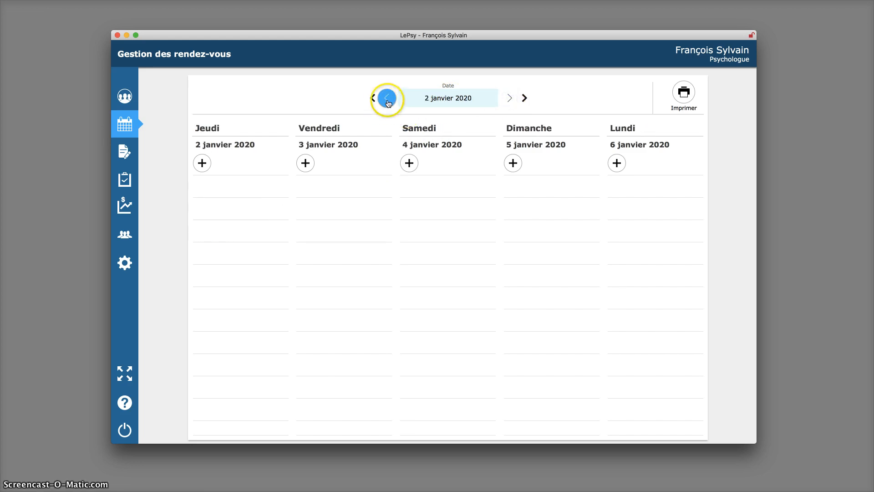
{"action": "left_click", "coordinate": [387, 98]}
{"action": "left_click", "coordinate": [387, 98]}
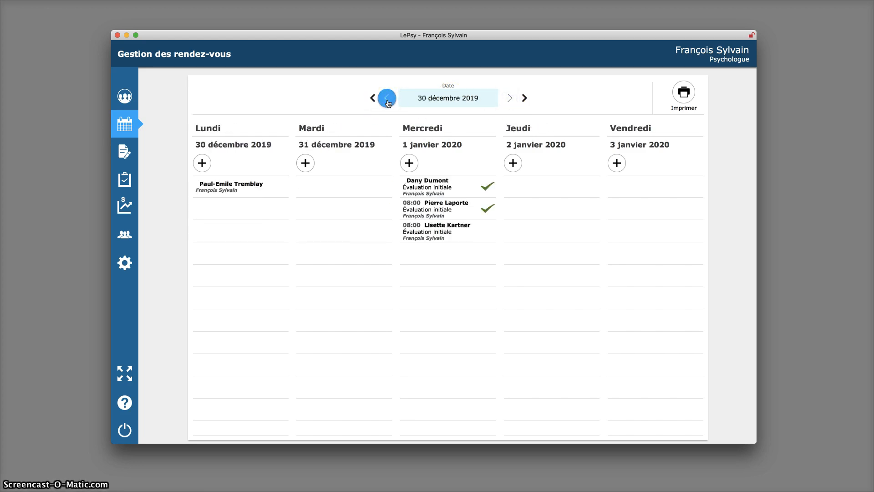
{"action": "left_click", "coordinate": [387, 98]}
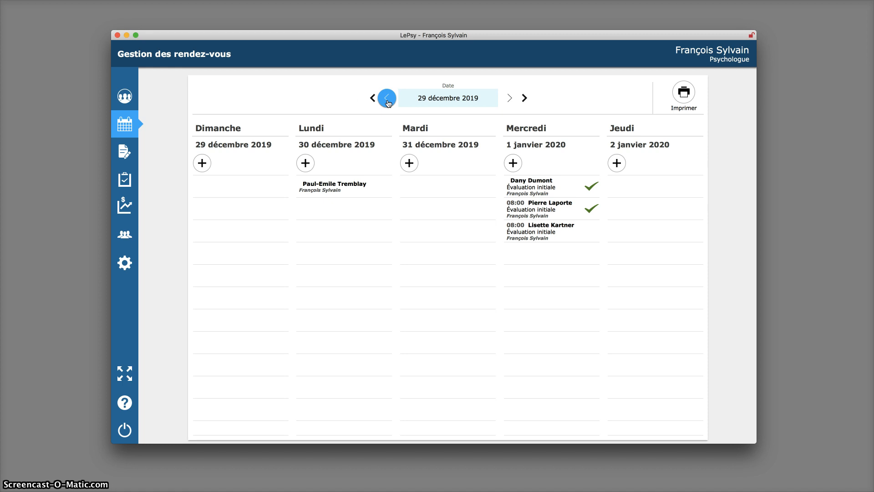
{"action": "left_click", "coordinate": [372, 98]}
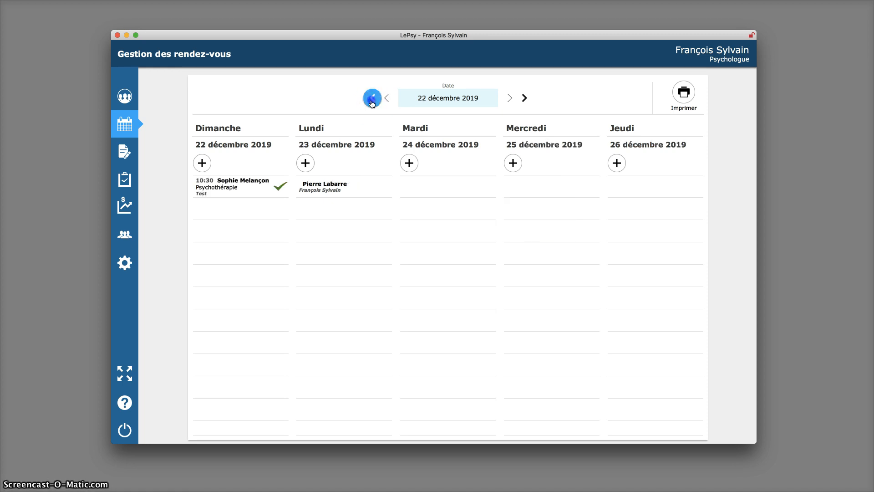
{"action": "left_click", "coordinate": [372, 101]}
- Advance the calendar by a week and choose 30 décembre 2019 as its start date
{"action": "left_click", "coordinate": [524, 98]}
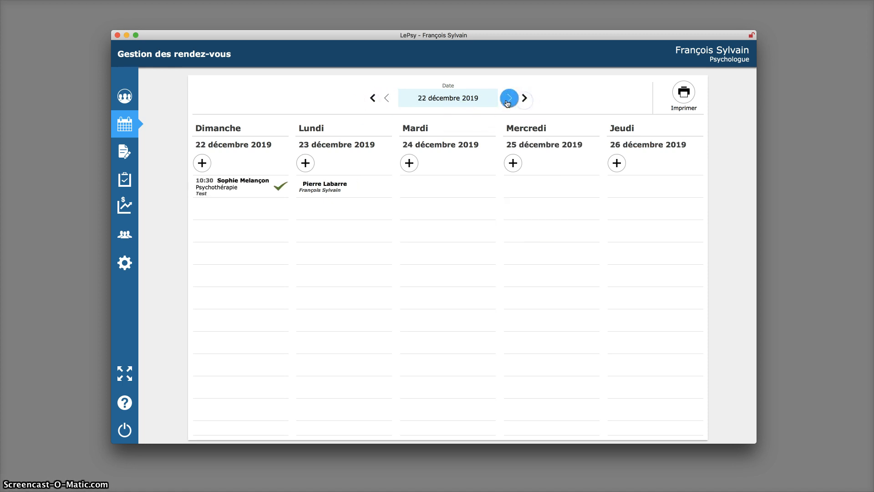
{"action": "left_click", "coordinate": [524, 100]}
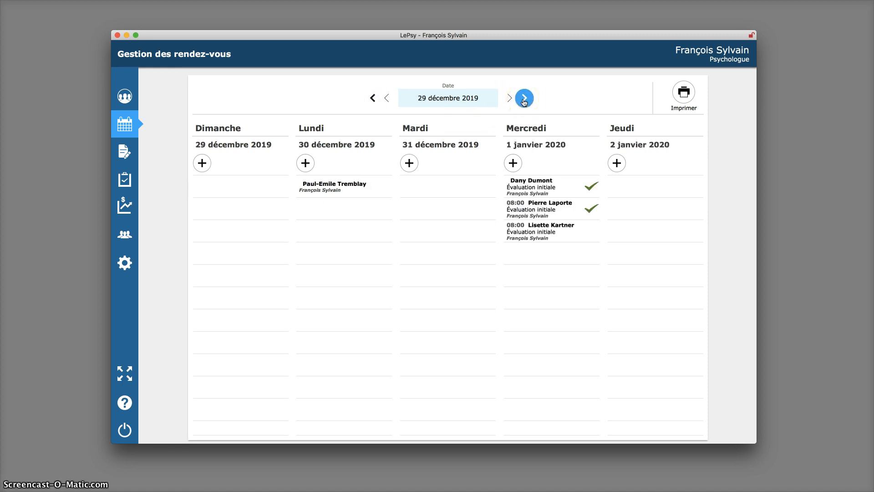
{"action": "left_click", "coordinate": [507, 101]}
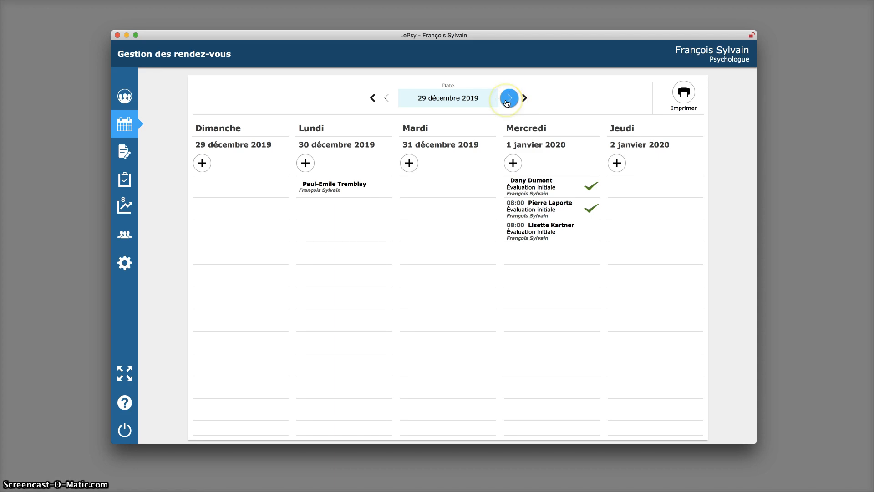
{"action": "left_click", "coordinate": [530, 100]}
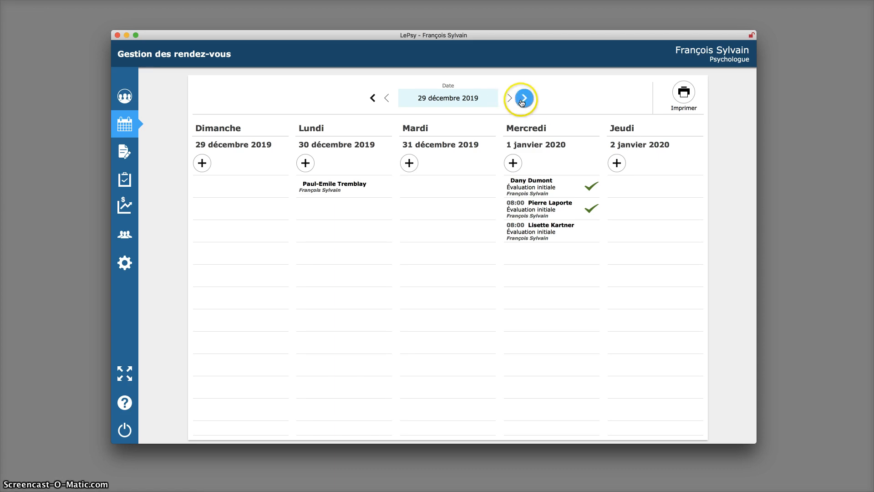
{"action": "left_click", "coordinate": [469, 98]}
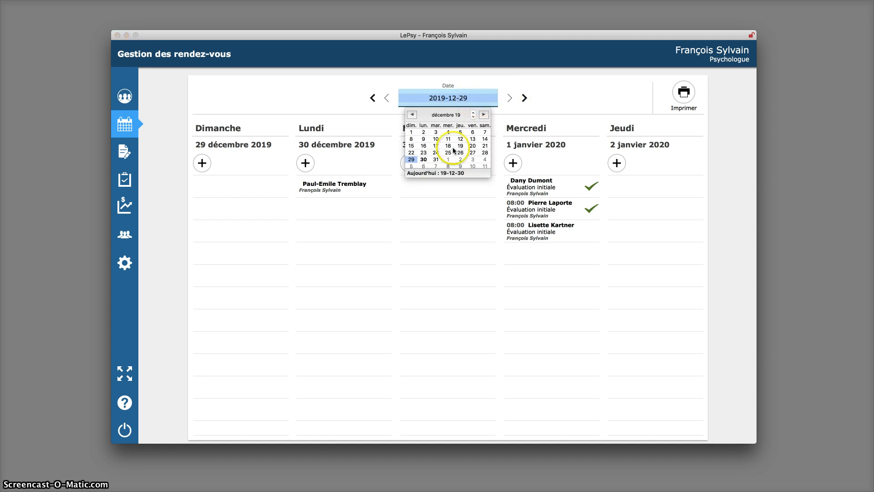
{"action": "left_click", "coordinate": [423, 159]}
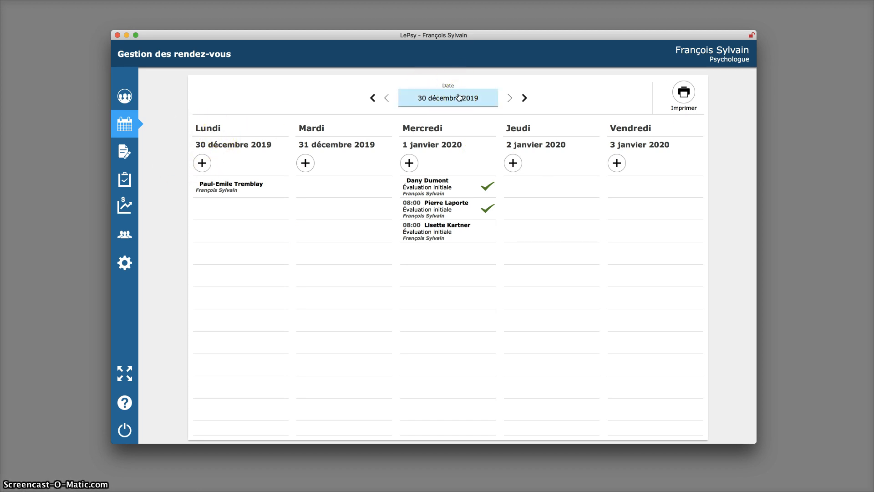
- Preview the printable appointment list for the displayed days, compare it with the calendar, and cancel printing
{"action": "left_click", "coordinate": [685, 94]}
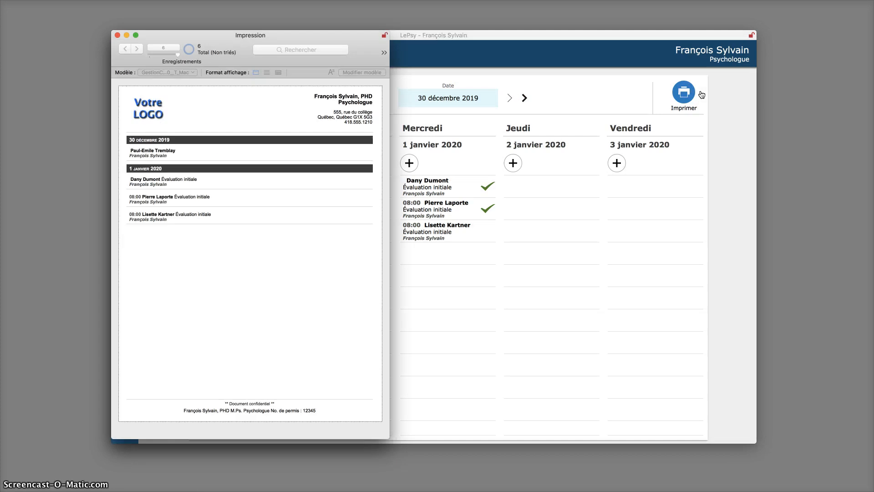
{"action": "left_click_drag", "start_coordinate": [337, 61], "coordinate": [491, 54]}
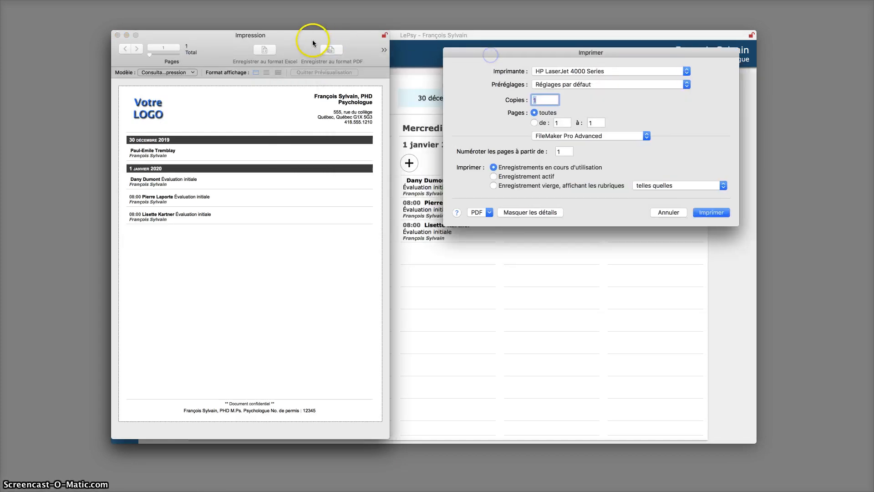
{"action": "left_click_drag", "start_coordinate": [312, 39], "coordinate": [229, 64]}
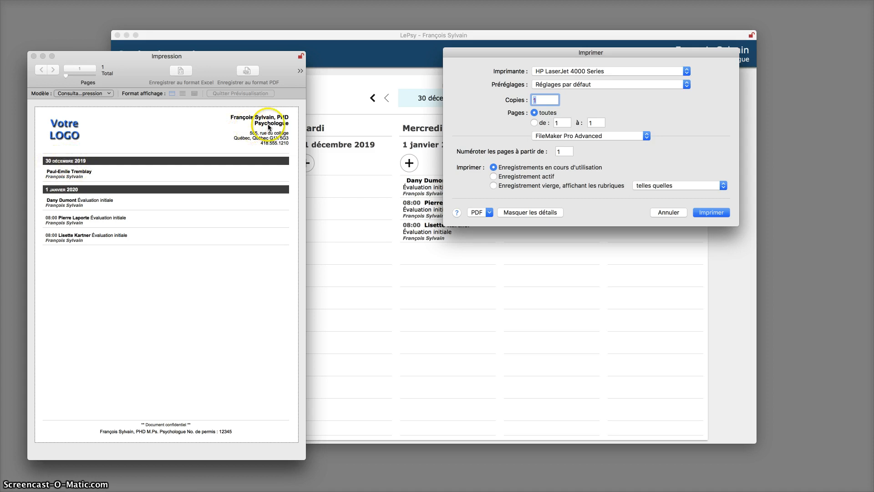
{"action": "left_click_drag", "start_coordinate": [200, 56], "coordinate": [291, 181]}
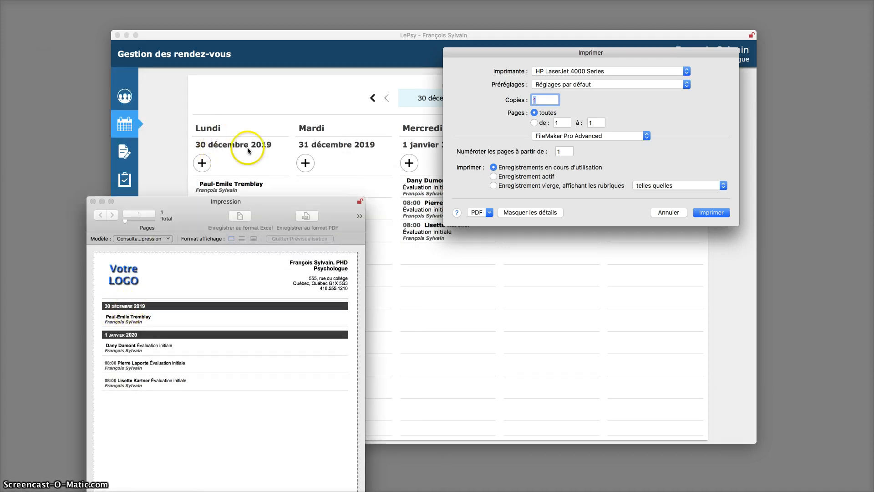
{"action": "left_click_drag", "start_coordinate": [198, 212], "coordinate": [151, 59]}
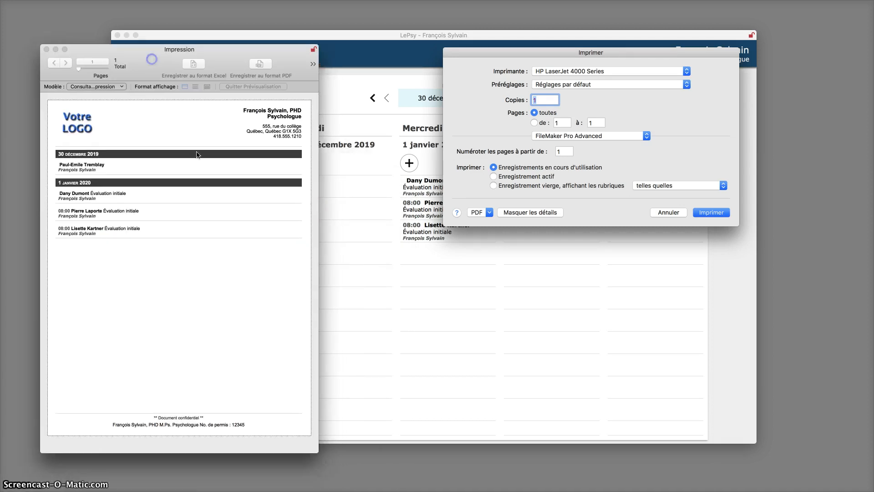
{"action": "left_click", "coordinate": [651, 211]}
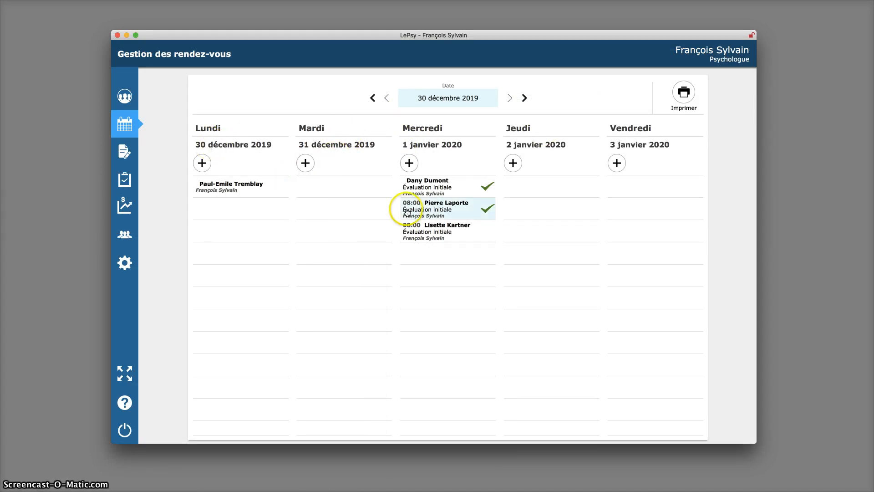
- Move the check-marked 08:00 appointment of 1 janvier 2020 to 2 janvier 2020
{"action": "left_click", "coordinate": [453, 207]}
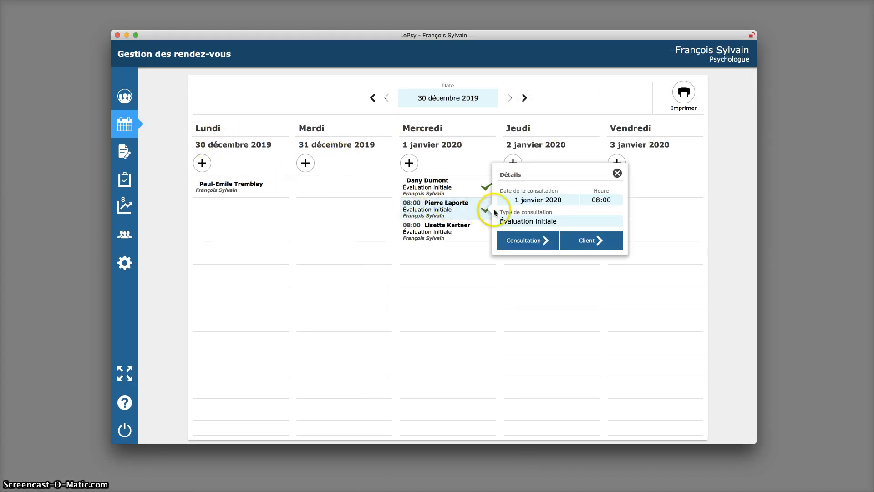
{"action": "left_click", "coordinate": [545, 201]}
{"action": "left_click", "coordinate": [561, 174]}
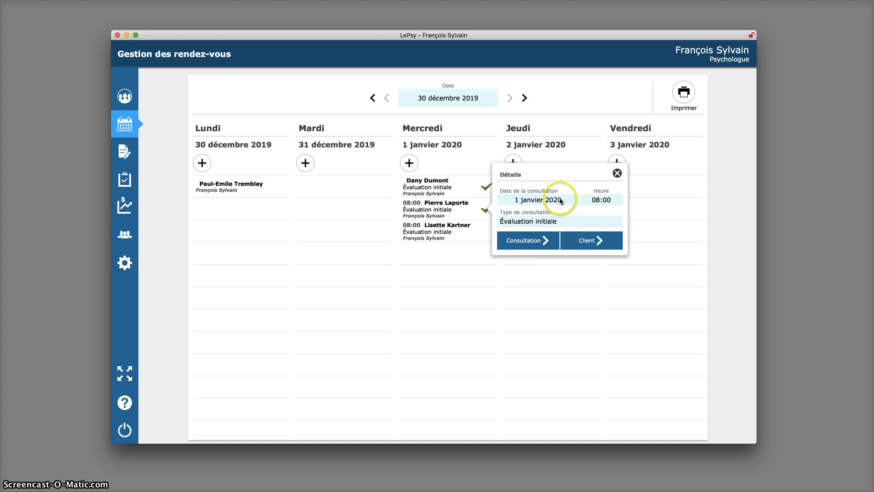
{"action": "left_click", "coordinate": [560, 200]}
{"action": "left_click", "coordinate": [566, 200]}
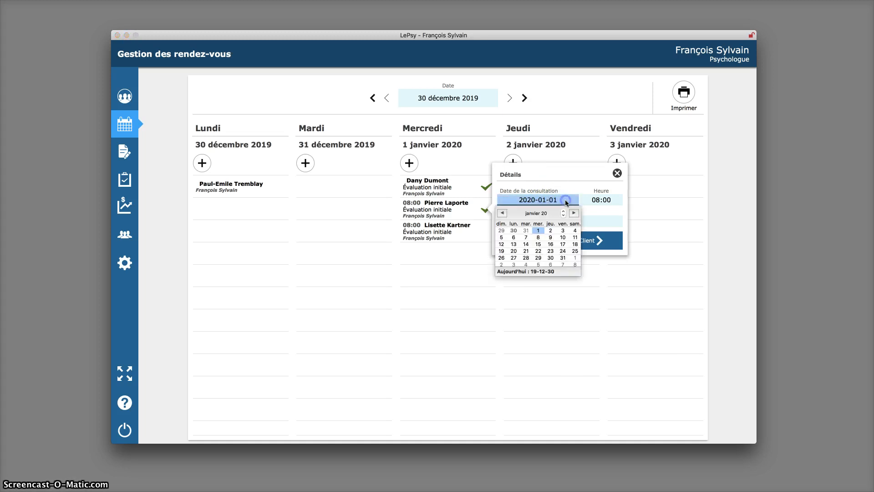
{"action": "left_click", "coordinate": [551, 231]}
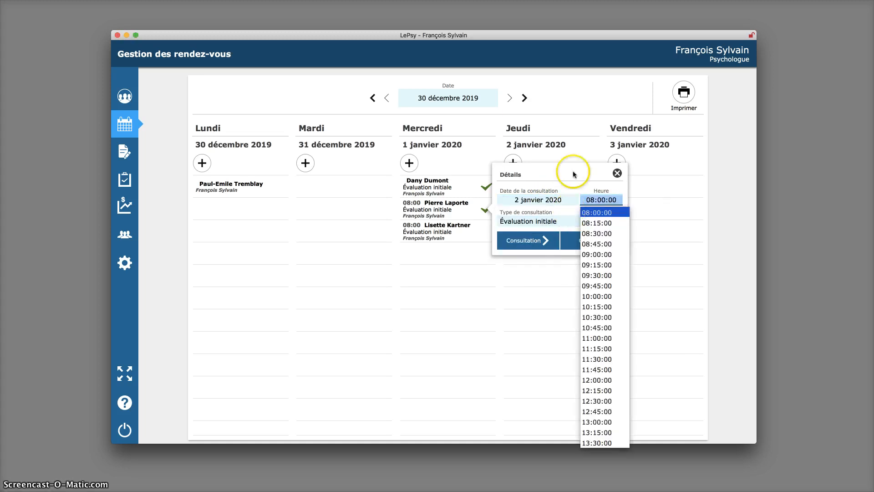
{"action": "left_click", "coordinate": [566, 119]}
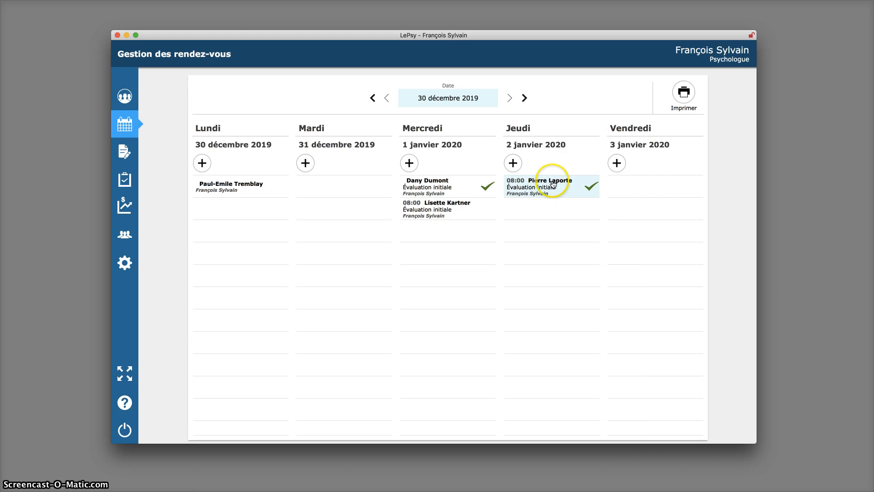
- Set the time of the 2 janvier 2020 appointment to 09:00
{"action": "left_click", "coordinate": [547, 189]}
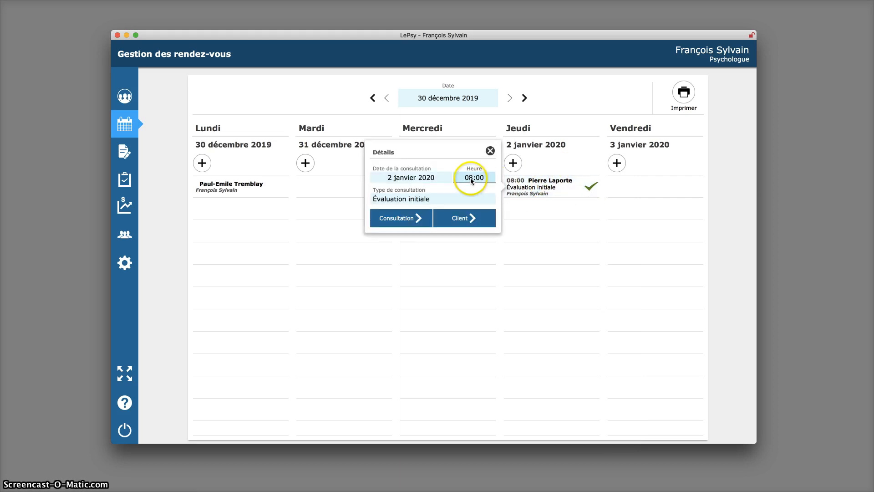
{"action": "left_click", "coordinate": [474, 178]}
{"action": "left_click", "coordinate": [474, 232]}
{"action": "left_click", "coordinate": [564, 158]}
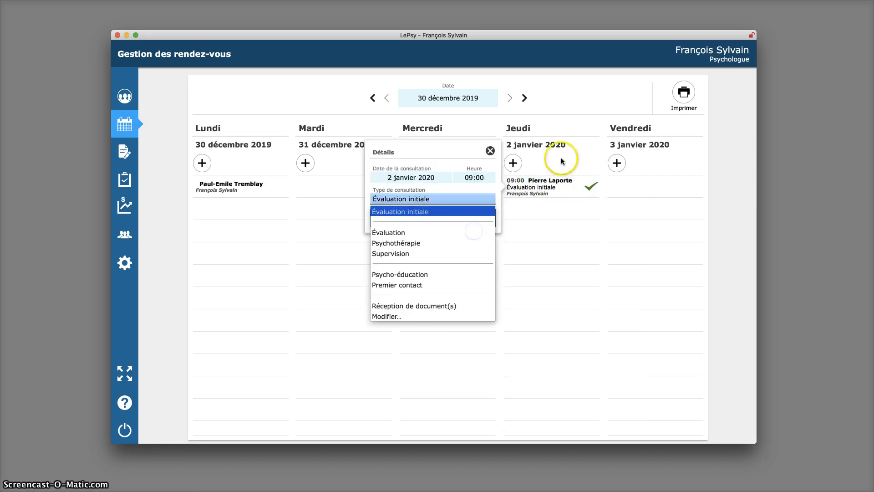
- Change the consultation type of the 2 janvier 2020 appointment to Supervision
{"action": "left_click", "coordinate": [519, 188]}
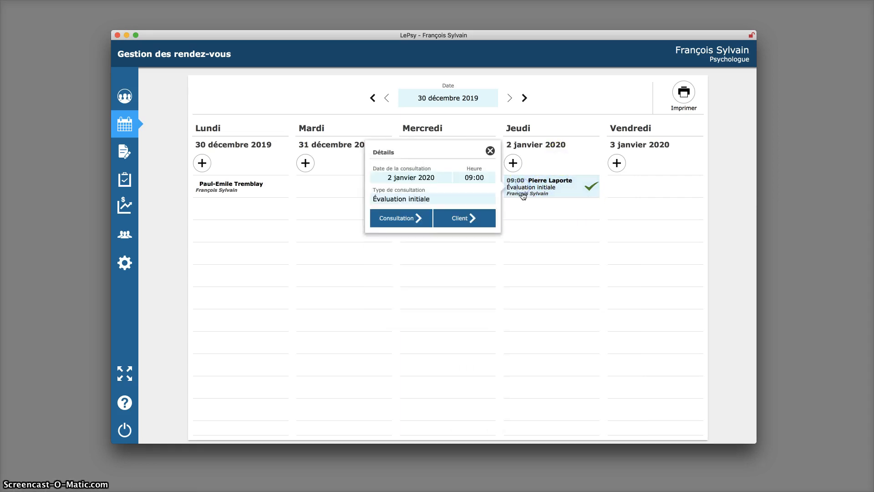
{"action": "left_click", "coordinate": [383, 200]}
{"action": "left_click", "coordinate": [452, 209]}
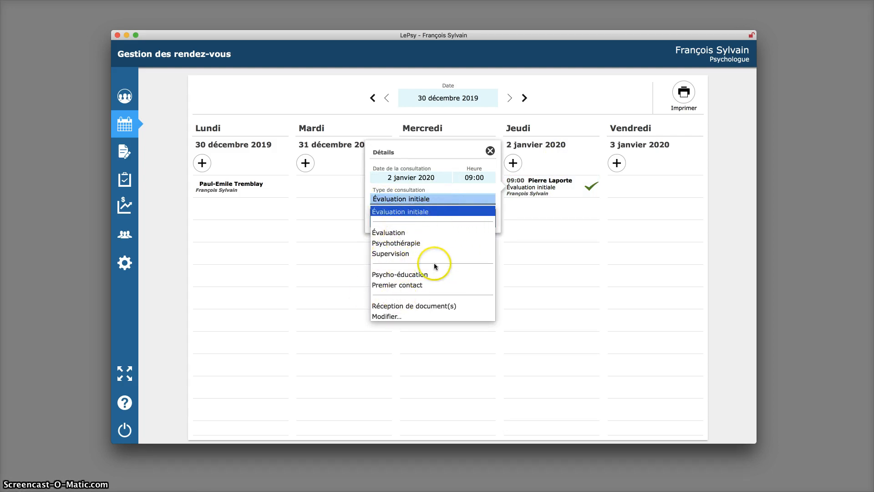
{"action": "left_click", "coordinate": [402, 253]}
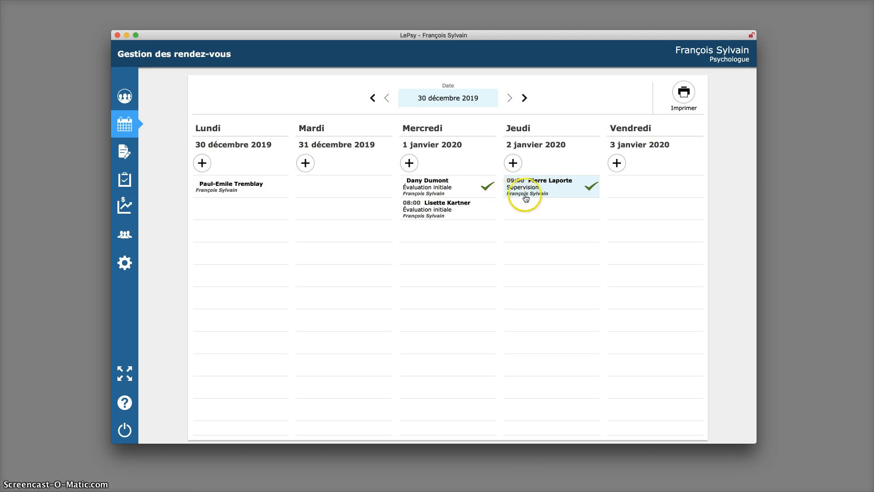
- Open the client file linked to the 2 janvier 2020 appointment and return to the appointment calendar
{"action": "left_click", "coordinate": [545, 189]}
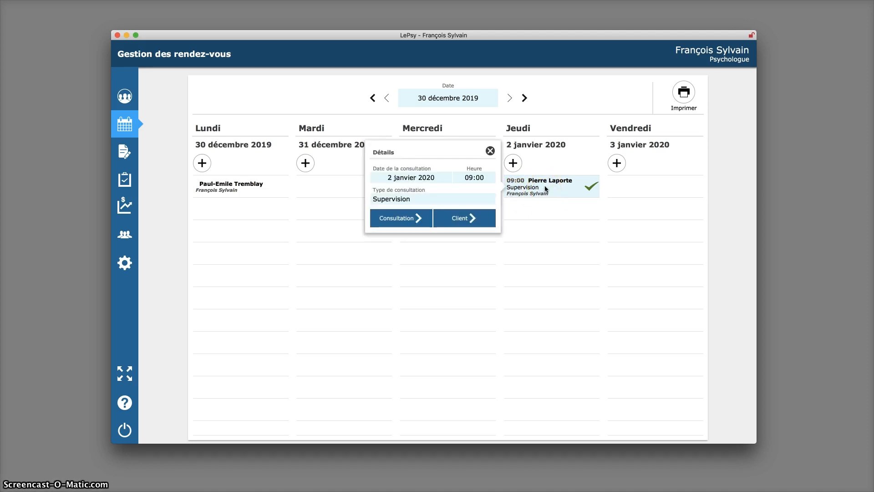
{"action": "left_click", "coordinate": [539, 184]}
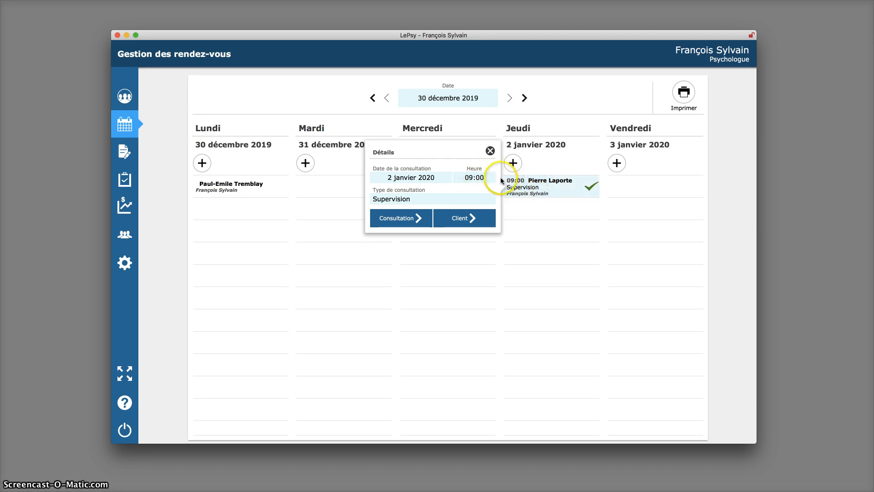
{"action": "left_click", "coordinate": [474, 221]}
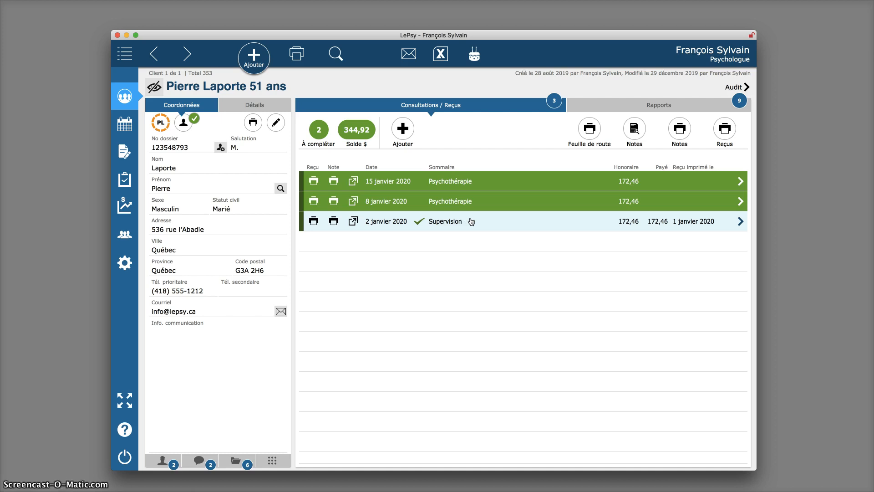
{"action": "left_click", "coordinate": [119, 124]}
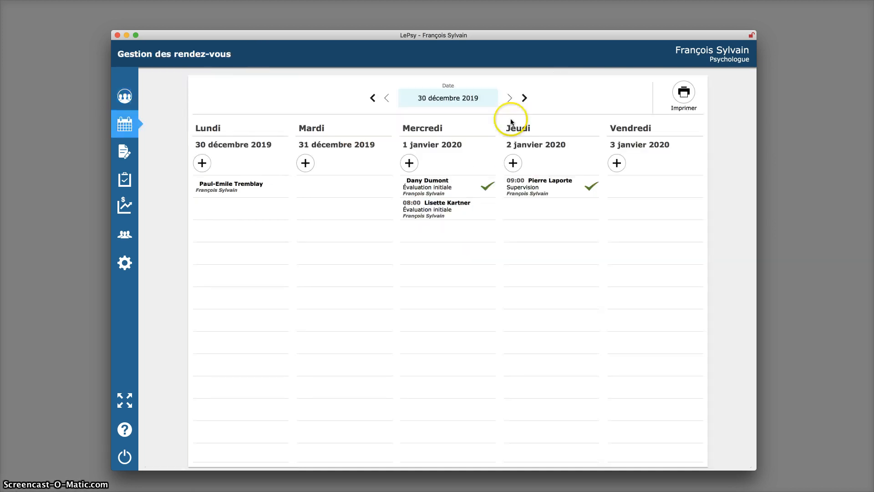
- Open the consultation note linked to the 2 janvier 2020 appointment and return to the calendar
{"action": "left_click", "coordinate": [558, 187]}
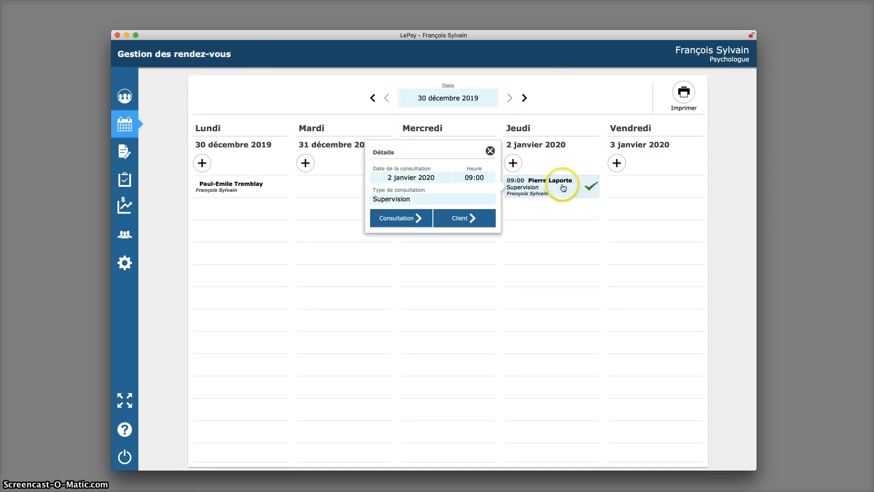
{"action": "left_click", "coordinate": [399, 221]}
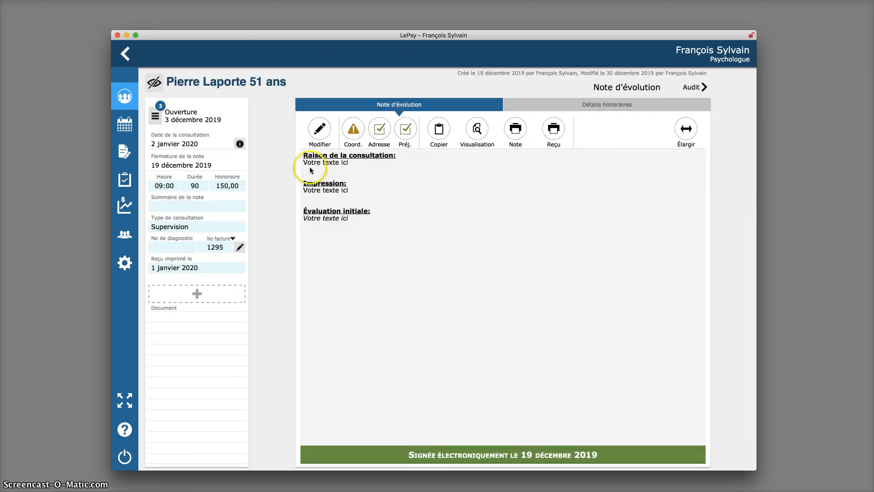
{"action": "left_click", "coordinate": [125, 124]}
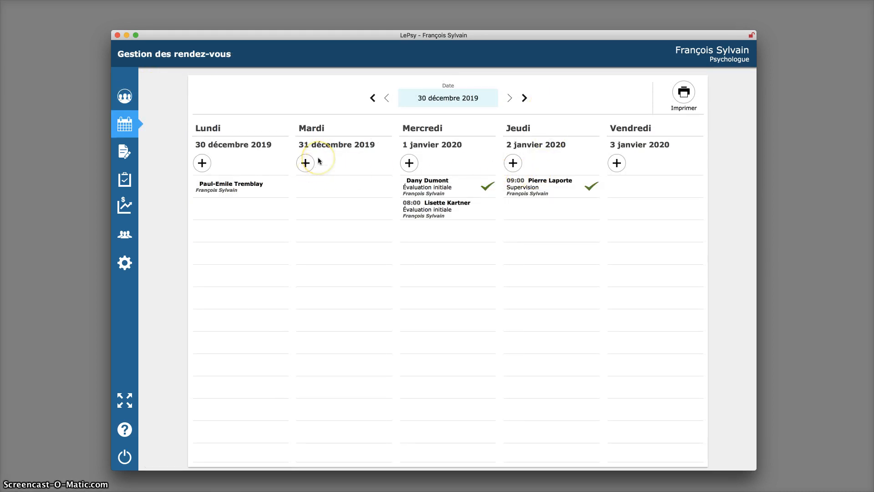
- Add an appointment on 31 décembre 2019, filtering the clients by "fort" and choosing the second match
{"action": "left_click", "coordinate": [305, 165]}
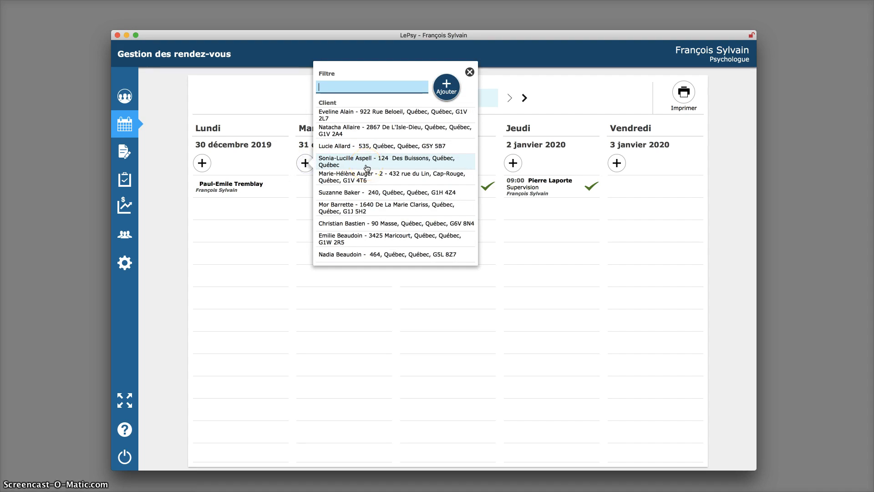
{"action": "scroll", "coordinate": [363, 166], "scroll_direction": "down", "scroll_amount": 10}
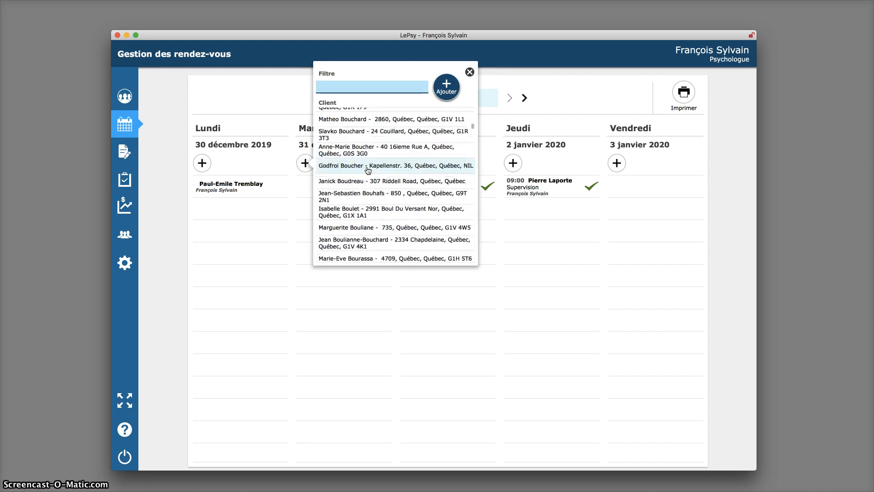
{"action": "scroll", "coordinate": [367, 169], "scroll_direction": "down", "scroll_amount": 10}
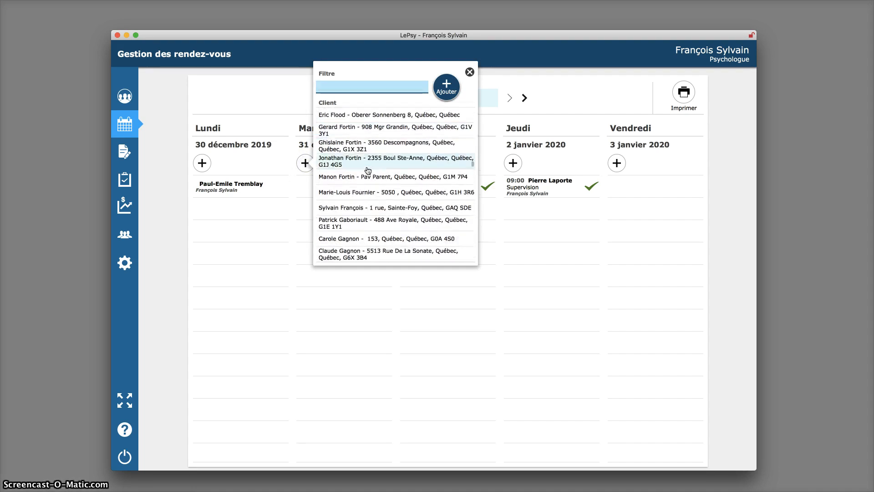
{"action": "type", "text": "fo"}
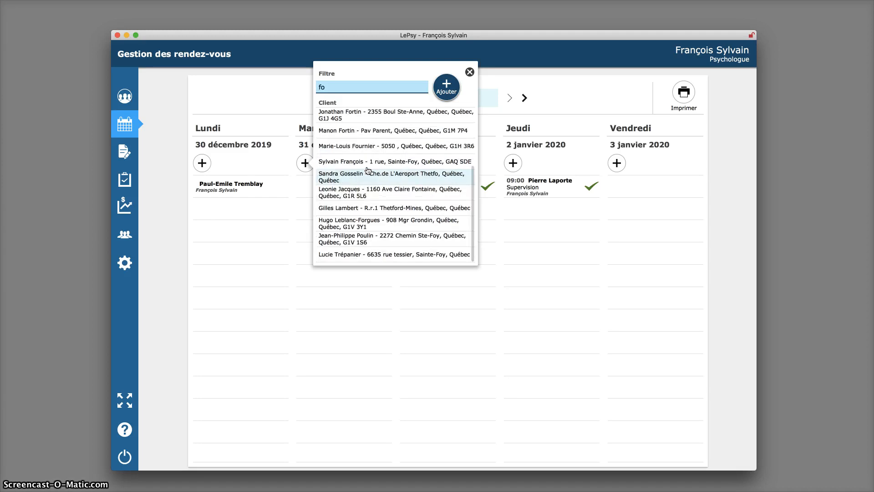
{"action": "type", "text": "rt"}
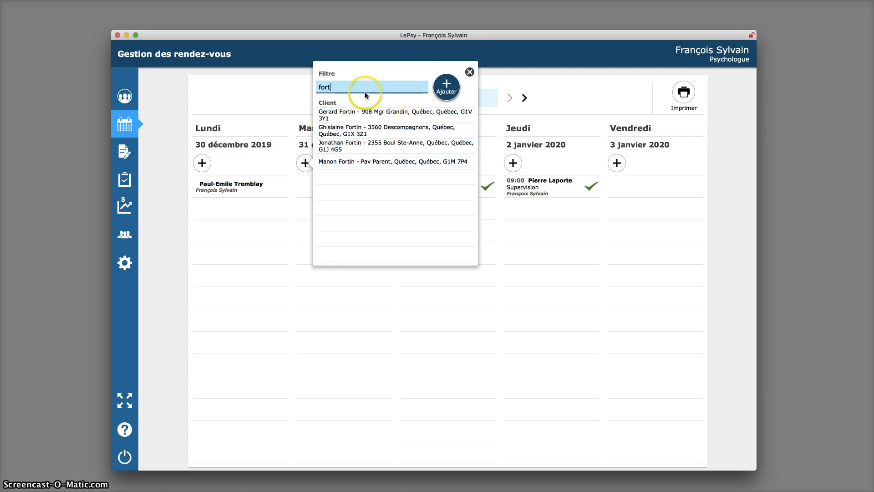
{"action": "left_click", "coordinate": [445, 91]}
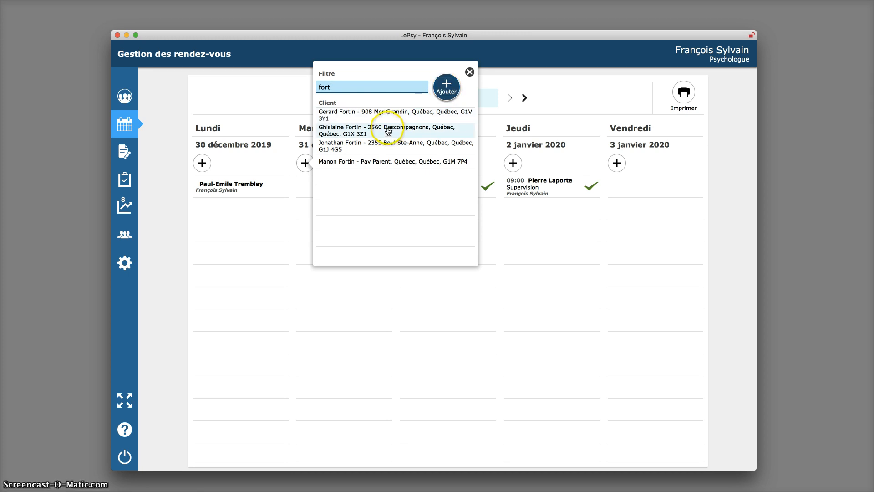
{"action": "left_click", "coordinate": [423, 134]}
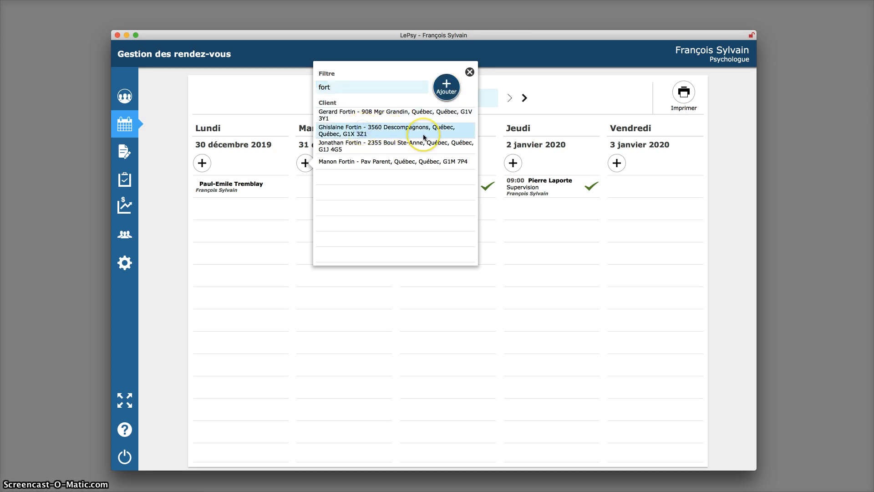
- Set the new 31 décembre 2019 appointment's time to 08:00 and its consultation type to Évaluation initiale
{"action": "left_click", "coordinate": [483, 167]}
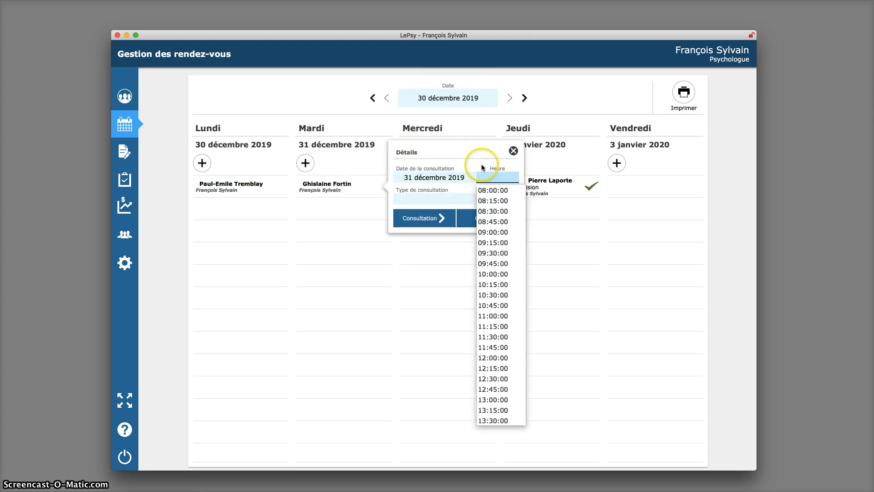
{"action": "left_click", "coordinate": [494, 190]}
{"action": "left_click", "coordinate": [402, 198]}
{"action": "left_click", "coordinate": [433, 213]}
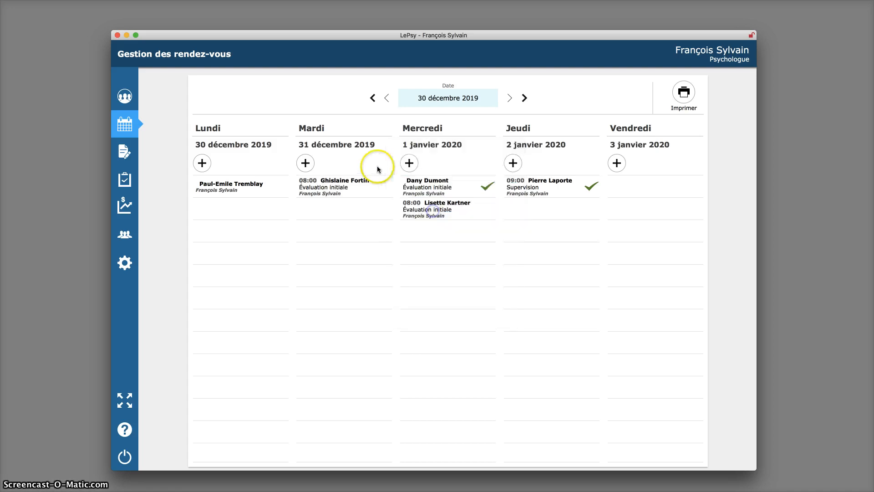
{"action": "left_click", "coordinate": [305, 163]}
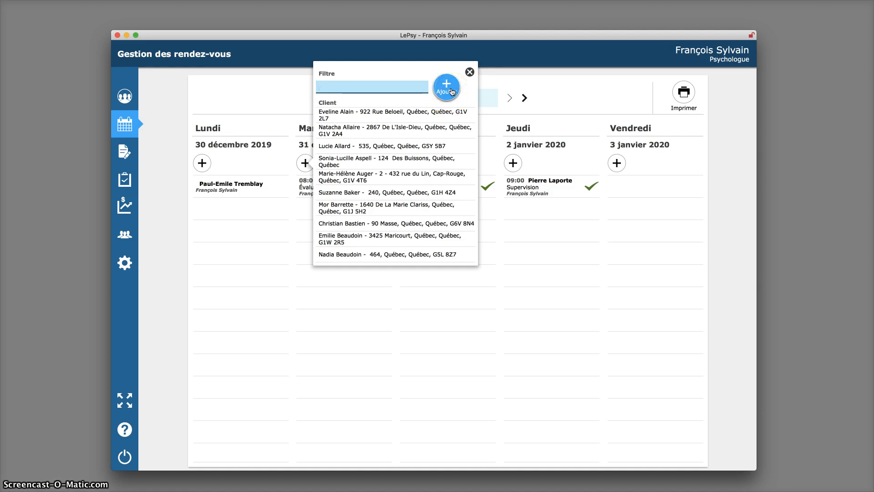
{"action": "left_click", "coordinate": [452, 91]}
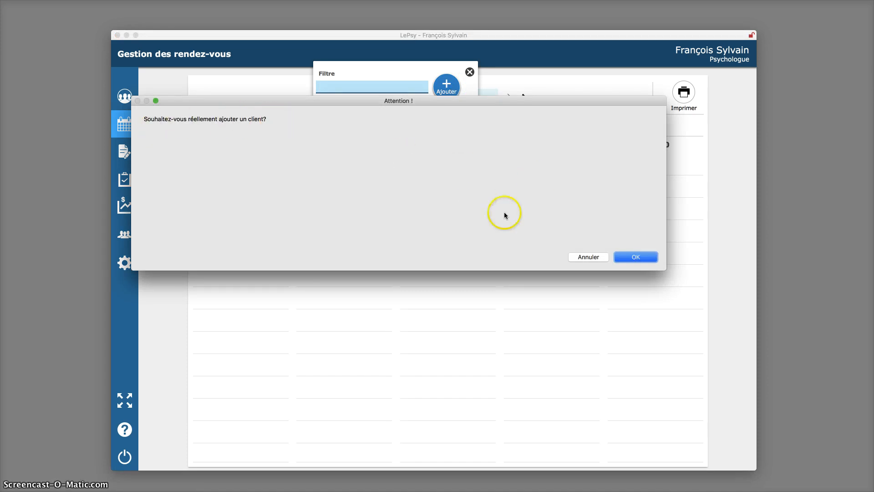
{"action": "left_click", "coordinate": [586, 258]}
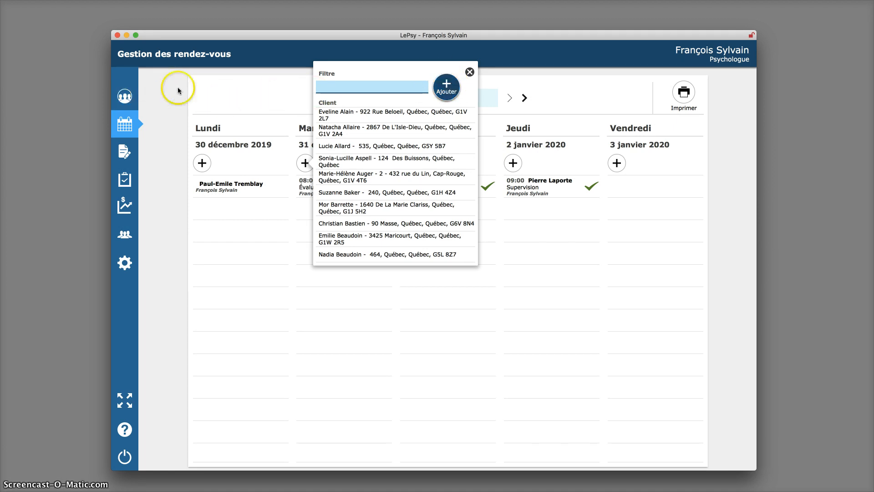
{"action": "left_click", "coordinate": [231, 89]}
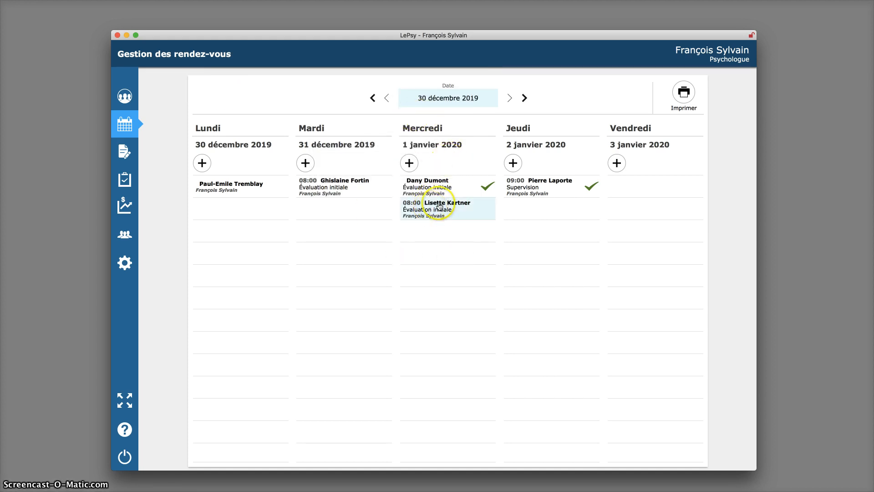
- View the details of the 08:00 appointment on 1 janvier 2020 and close them
{"action": "left_click", "coordinate": [486, 208]}
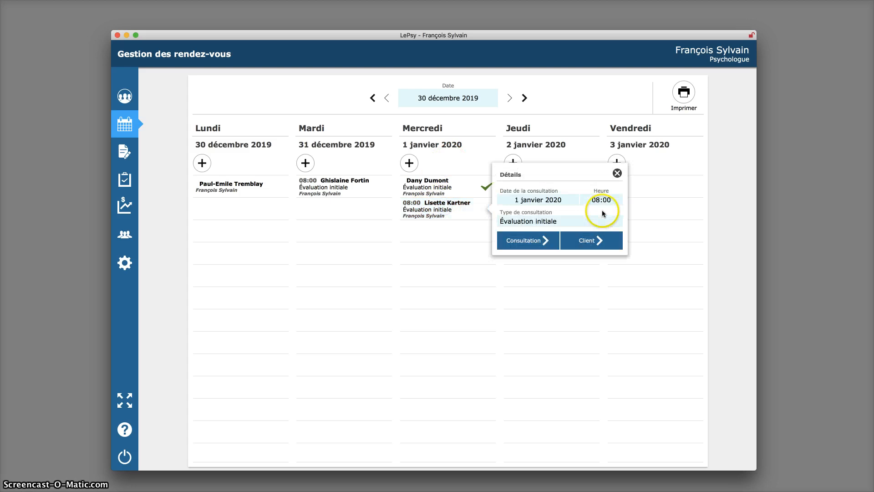
{"action": "left_click", "coordinate": [617, 173]}
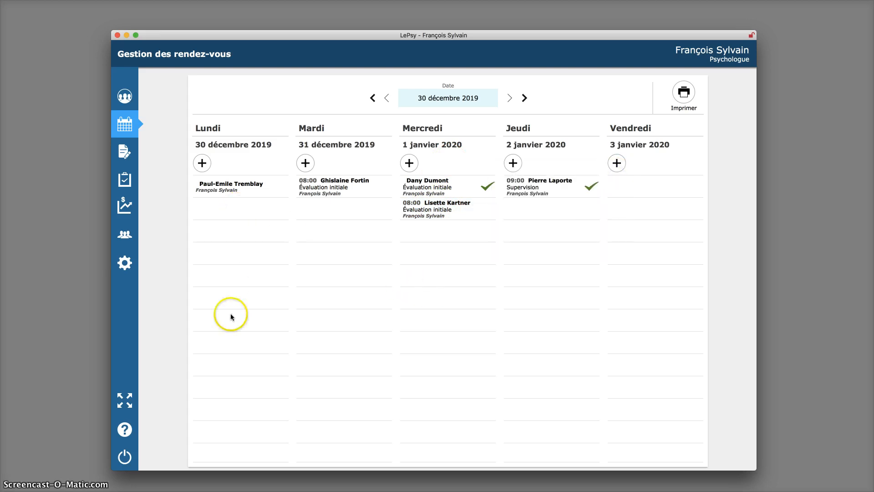